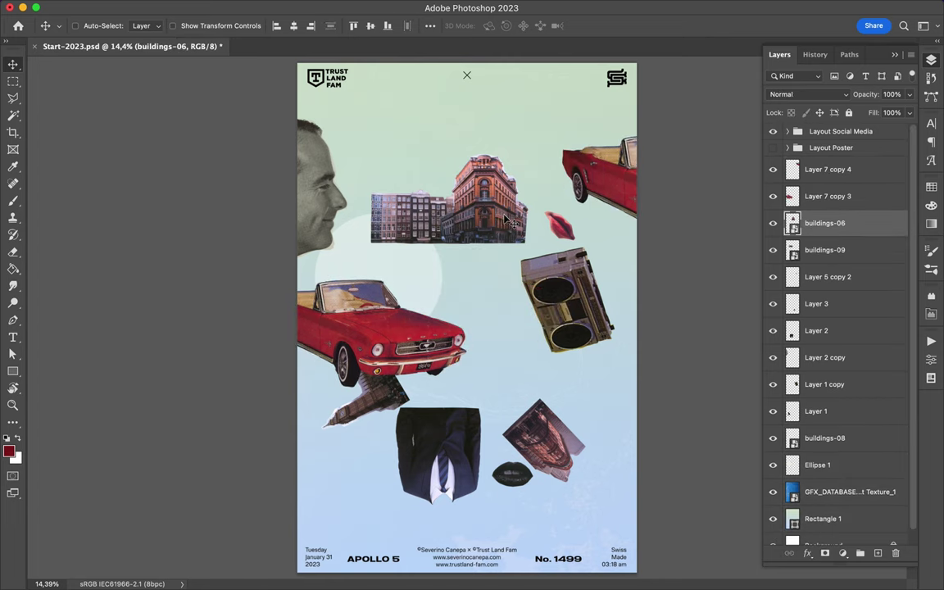
# - Move the tall building cutout beside the red car and add large RED text near the top
pyautogui.keyDown('ctrl'); pyautogui.moveTo(488, 201); pyautogui.dragTo(428, 291); pyautogui.keyUp('ctrl')
pyautogui.press('t')
pyautogui.click(460, 160)
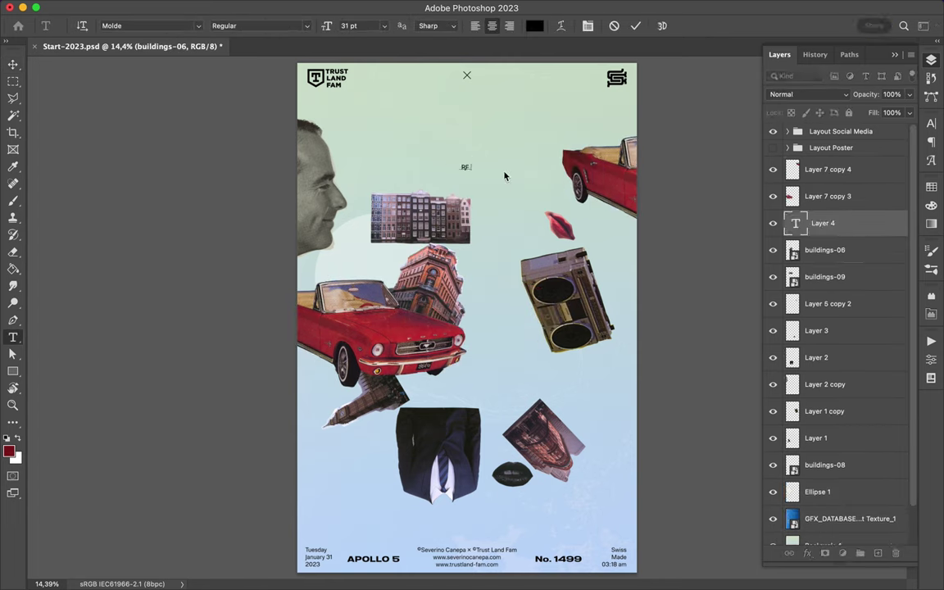
pyautogui.write('RED')
pyautogui.moveTo(480, 164)
pyautogui.mouseDown()
pyautogui.moveTo(521, 137)
pyautogui.moveTo(512, 350)
pyautogui.mouseUp()
# - Duplicate the RED text downward and retype the copies as CAR and #5
pyautogui.press('v')
pyautogui.doubleClick(489, 244)
pyautogui.write('CAR')
pyautogui.doubleClick(512, 350)
pyautogui.write('#5')
# - Set the three words in the Bellfort Rough Demo typeface
pyautogui.click(912, 145)
pyautogui.click(850, 142)
pyautogui.scroll(-5, 790, 268)
pyautogui.scroll(20, 790, 267)
pyautogui.scroll(-3, 790, 268)
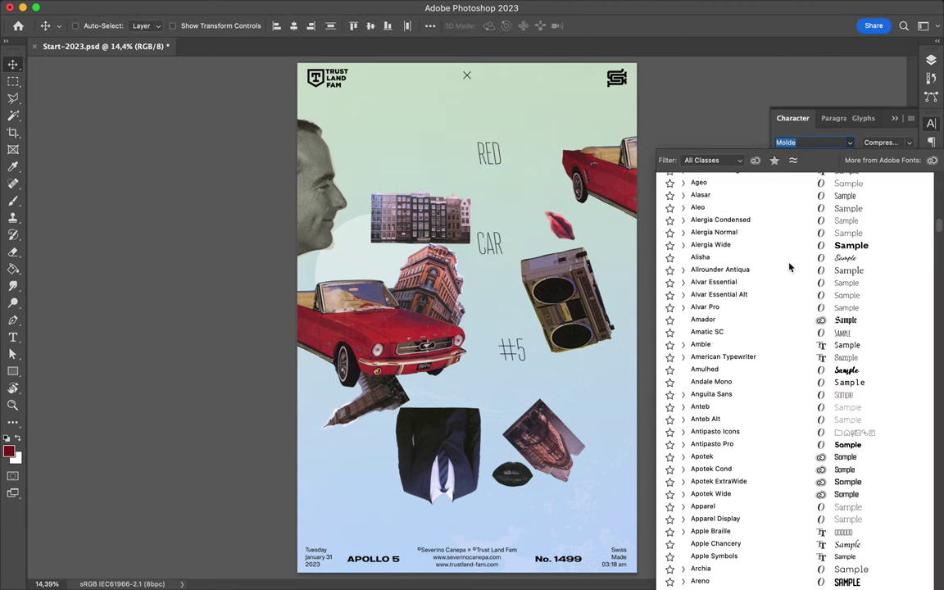
pyautogui.scroll(-10, 785, 328)
pyautogui.scroll(-5, 779, 428)
pyautogui.scroll(-7, 778, 429)
pyautogui.scroll(-3, 778, 429)
pyautogui.scroll(-3, 778, 429)
pyautogui.scroll(-7, 781, 468)
pyautogui.click(782, 471)
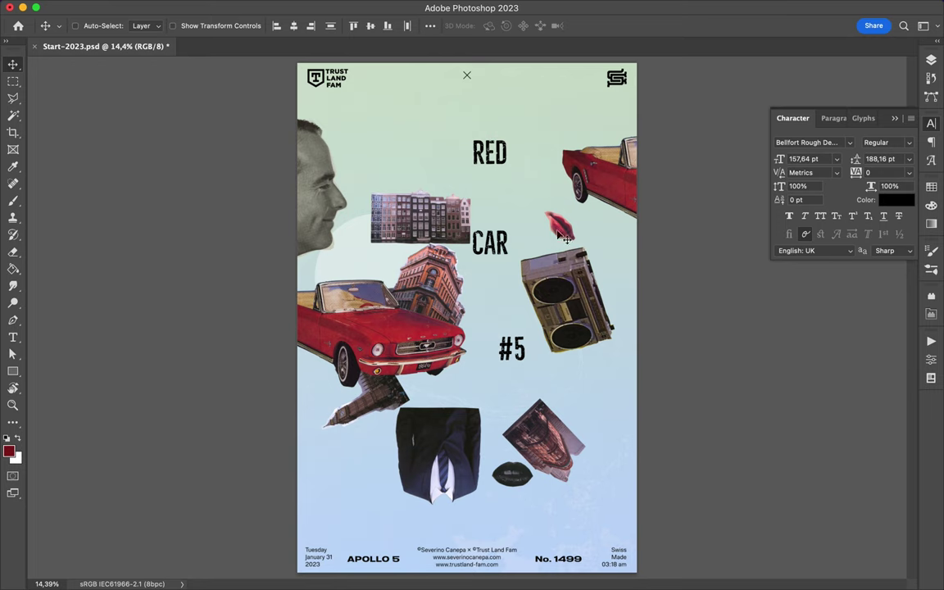
# - Shift the three words right, then enlarge and reposition RED at top and CAR beside #5
pyautogui.click(931, 205)
pyautogui.moveTo(507, 161)
pyautogui.mouseDown()
pyautogui.moveTo(523, 185)
pyautogui.moveTo(565, 203)
pyautogui.mouseUp()
pyautogui.press('super+t')
pyautogui.press('Return')
pyautogui.moveTo(541, 164); pyautogui.dragTo(537, 148)
pyautogui.moveTo(509, 269)
pyautogui.mouseDown()
pyautogui.moveTo(484, 336)
pyautogui.moveTo(451, 312)
pyautogui.mouseUp()
pyautogui.press('super+t')
pyautogui.press('Return')
pyautogui.moveTo(492, 336)
pyautogui.mouseDown()
pyautogui.moveTo(533, 279)
pyautogui.moveTo(514, 337)
pyautogui.moveTo(611, 253)
pyautogui.mouseUp()
# - Enlarge #5 greatly and move it over the lower-right corner
pyautogui.keyDown('super'); pyautogui.click(533, 374); pyautogui.keyUp('super')
pyautogui.press('super+t')
pyautogui.press('Return')
pyautogui.moveTo(573, 369)
pyautogui.mouseDown()
pyautogui.moveTo(601, 328)
pyautogui.moveTo(623, 386)
pyautogui.moveTo(624, 424)
pyautogui.mouseUp()
# - Restyle the RED text in Bellfort Press Thin
pyautogui.click(931, 123)
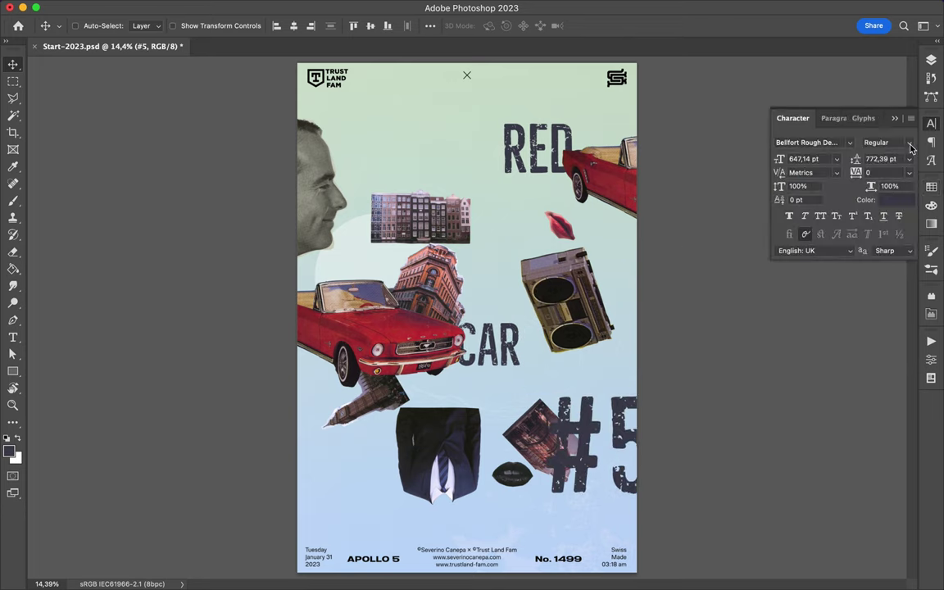
pyautogui.click(851, 144)
pyautogui.write('bel')
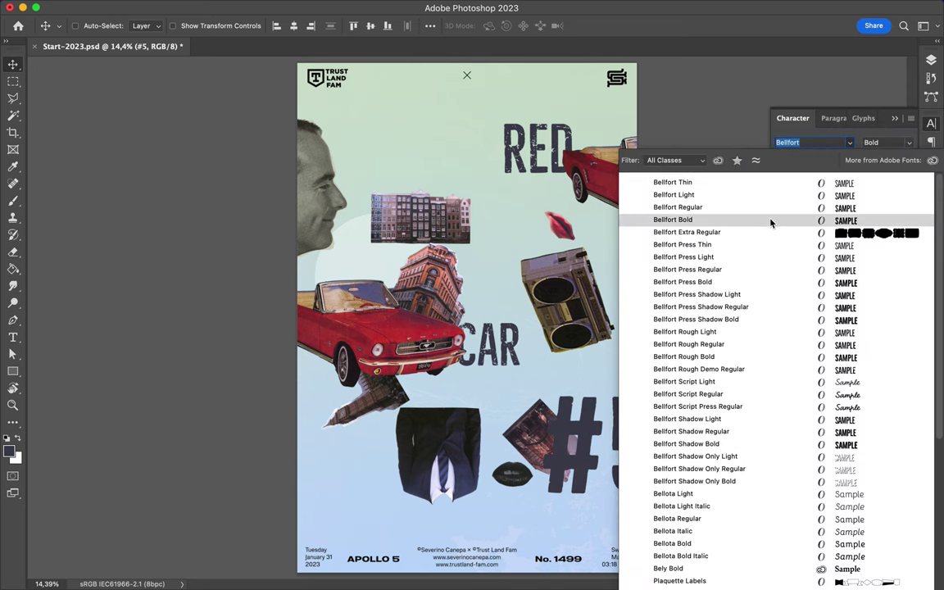
pyautogui.click(732, 444)
pyautogui.keyDown('super'); pyautogui.click(533, 155); pyautogui.keyUp('super')
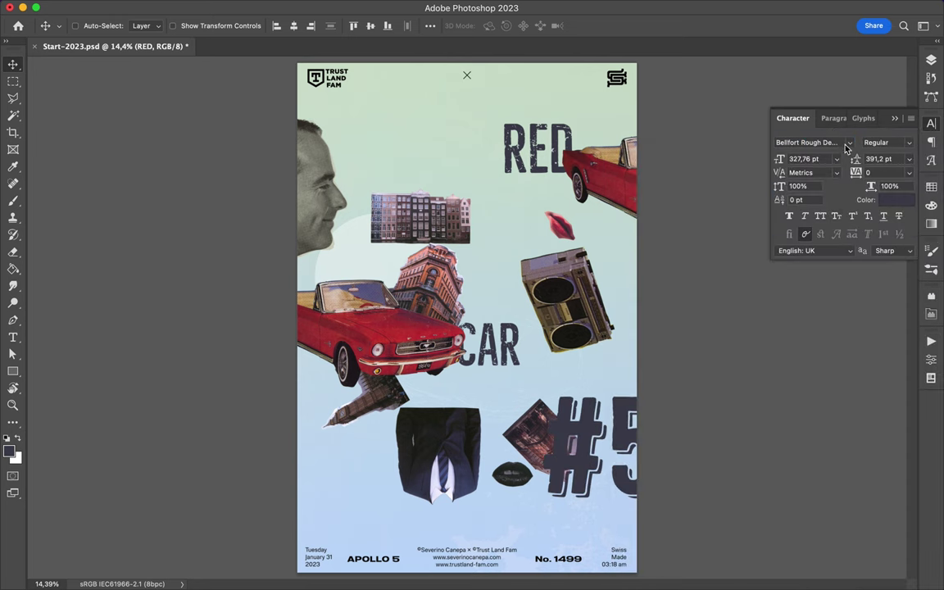
pyautogui.click(811, 143)
pyautogui.write('Bellfort')
pyautogui.click(816, 246)
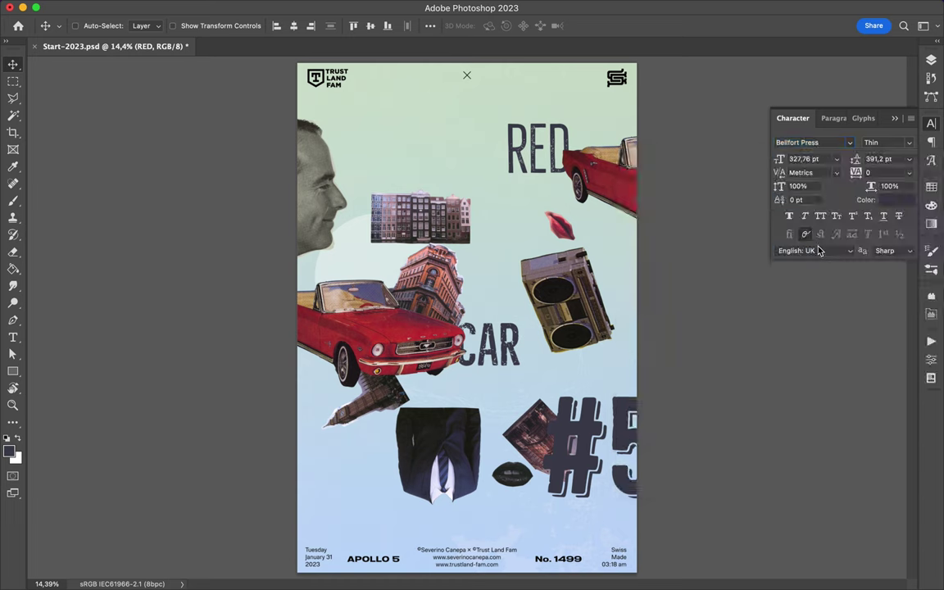
# - Shrink RED and shift it up right, then scale the CAR text up
pyautogui.press('super+t')
pyautogui.press('Return')
pyautogui.moveTo(541, 151); pyautogui.dragTo(580, 123)
pyautogui.keyDown('super'); pyautogui.click(492, 344); pyautogui.keyUp('super')
pyautogui.press('super+t')
pyautogui.moveTo(519, 323)
pyautogui.mouseDown()
pyautogui.moveTo(545, 319)
pyautogui.moveTo(554, 283)
pyautogui.mouseUp()
pyautogui.press('Return')
# - Duplicate the red lips and two boombox copies, and make the RED, CAR and #5 type orange
pyautogui.moveTo(560, 226); pyautogui.dragTo(538, 254)
pyautogui.moveTo(565, 295)
pyautogui.mouseDown()
pyautogui.moveTo(623, 299)
pyautogui.moveTo(299, 453)
pyautogui.moveTo(339, 454)
pyautogui.mouseUp()
pyautogui.moveTo(381, 390); pyautogui.dragTo(570, 348)
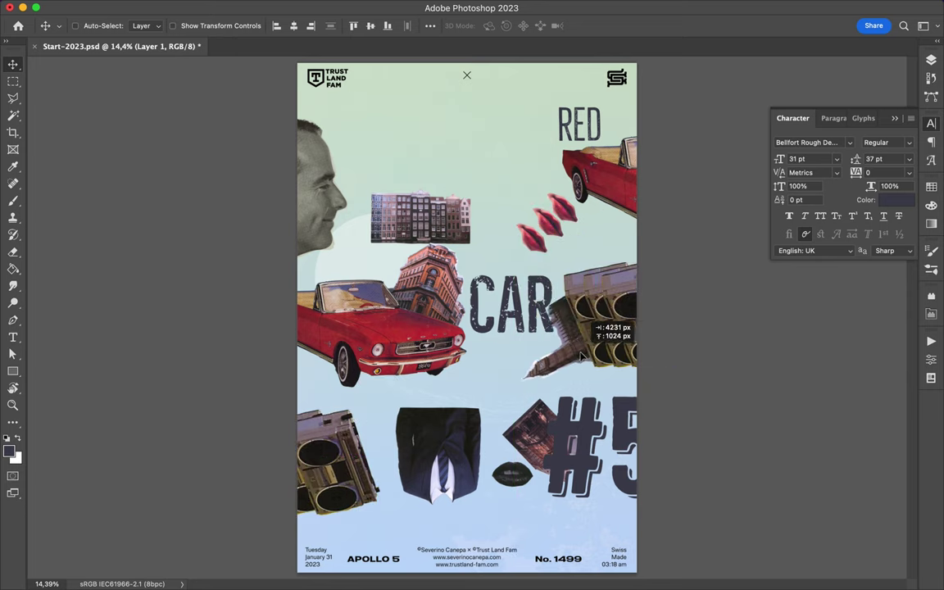
pyautogui.click(931, 187)
pyautogui.click(775, 221)
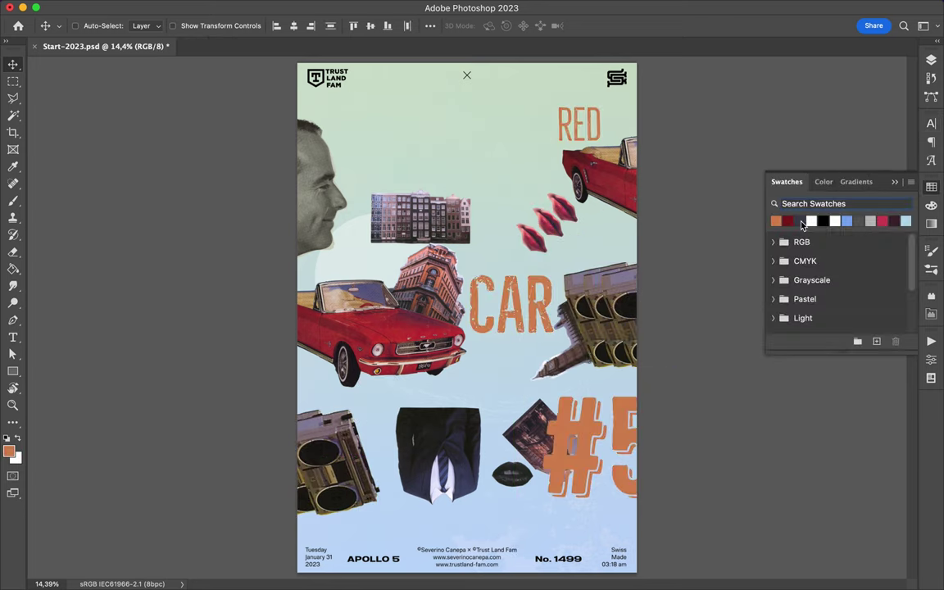
# - Rotate the suit cutout sideways
pyautogui.click(420, 410)
pyautogui.hotkey('ctrl', 't')
pyautogui.moveTo(455, 371)
pyautogui.mouseDown()
pyautogui.moveTo(519, 404)
pyautogui.moveTo(534, 475)
pyautogui.mouseUp()
pyautogui.press('Return')
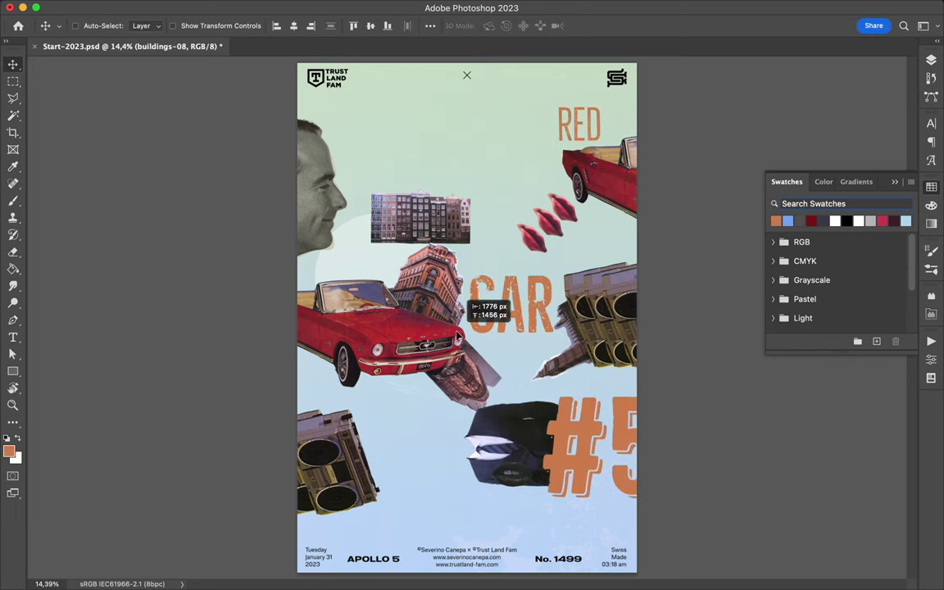
# - Move the dark lips off the suit and rotate the building piece into place beside the red car
pyautogui.moveTo(529, 430); pyautogui.dragTo(476, 354)
pyautogui.moveTo(522, 461); pyautogui.dragTo(397, 442)
pyautogui.moveTo(402, 345)
pyautogui.mouseDown()
pyautogui.moveTo(432, 324)
pyautogui.moveTo(422, 312)
pyautogui.mouseUp()
pyautogui.hotkey('ctrl', 't')
pyautogui.moveTo(459, 246); pyautogui.dragTo(447, 344)
pyautogui.press('Return')
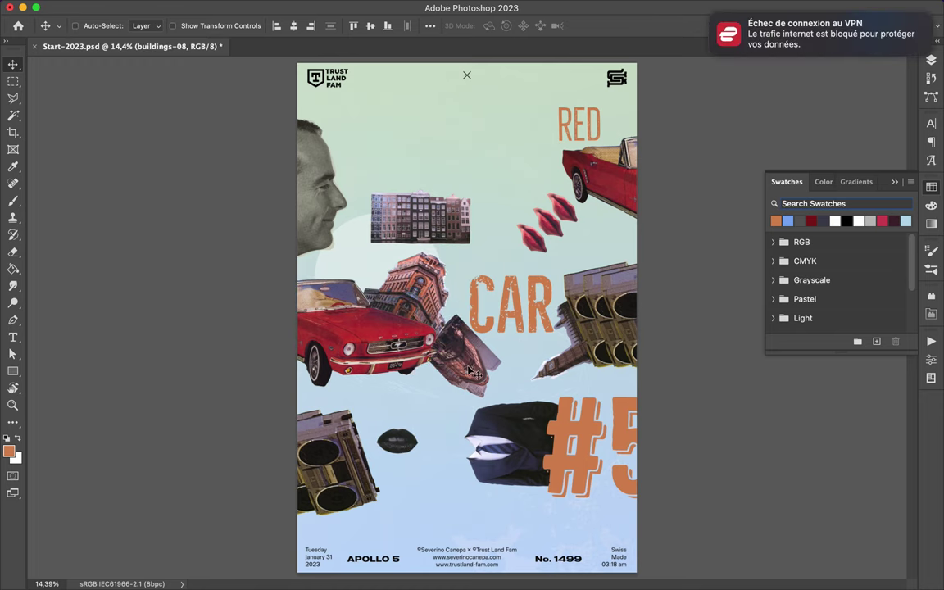
# - Nudge the suit down by #5, lift the boombox beside the car, and shift CAR left
pyautogui.moveTo(525, 414); pyautogui.dragTo(525, 441)
pyautogui.moveTo(586, 332); pyautogui.dragTo(596, 273)
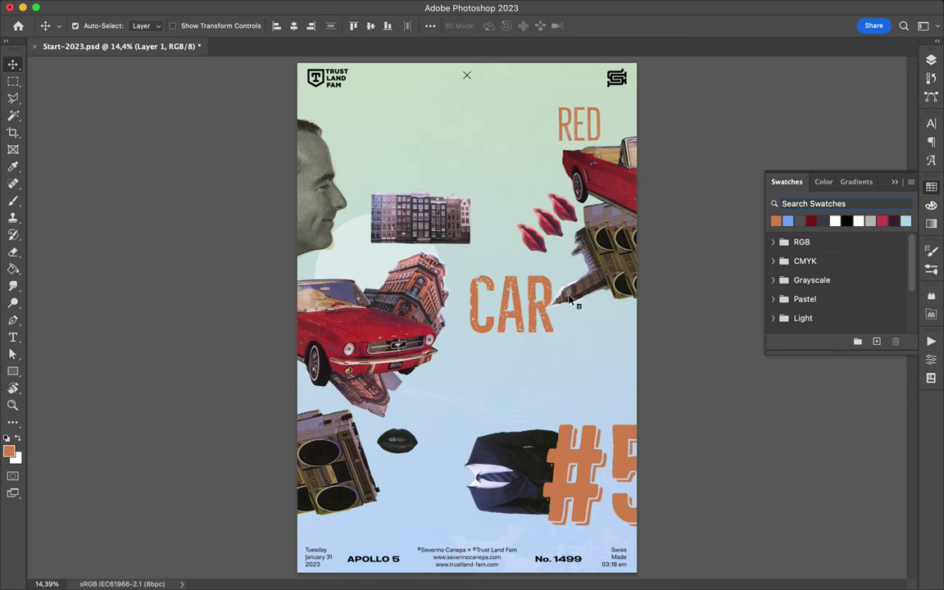
pyautogui.press('F7')
pyautogui.moveTo(525, 305); pyautogui.dragTo(450, 344)
pyautogui.keyDown('super'); pyautogui.click(345, 459); pyautogui.keyUp('super')
# - Push the boombox off the left edge, add a dark lips copy, and send buildings-08 to the back
pyautogui.moveTo(344, 459); pyautogui.dragTo(311, 459)
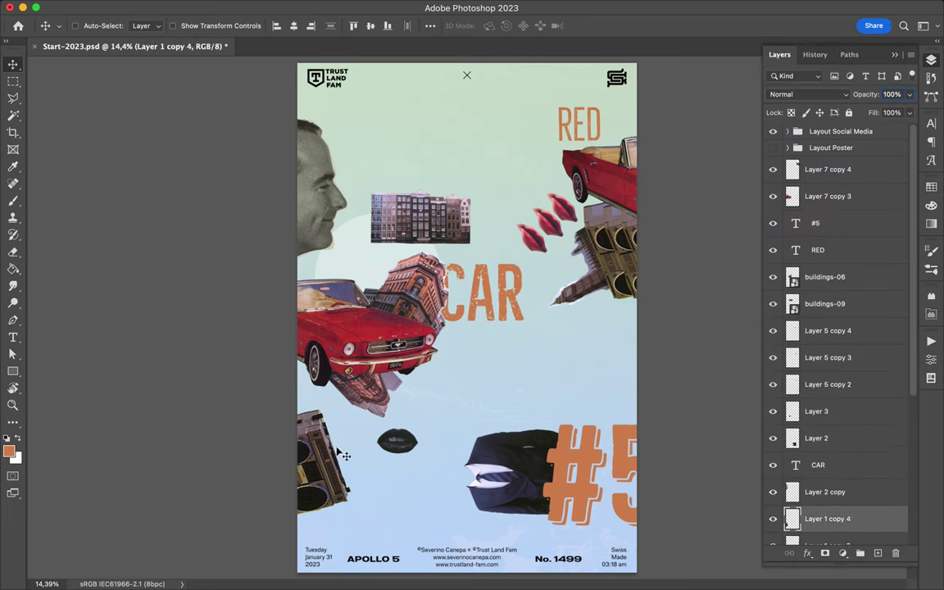
pyautogui.moveTo(398, 443); pyautogui.dragTo(348, 445)
pyautogui.keyDown('super'); pyautogui.click(340, 393); pyautogui.keyUp('super')
pyautogui.press('super+shift+bracketleft')
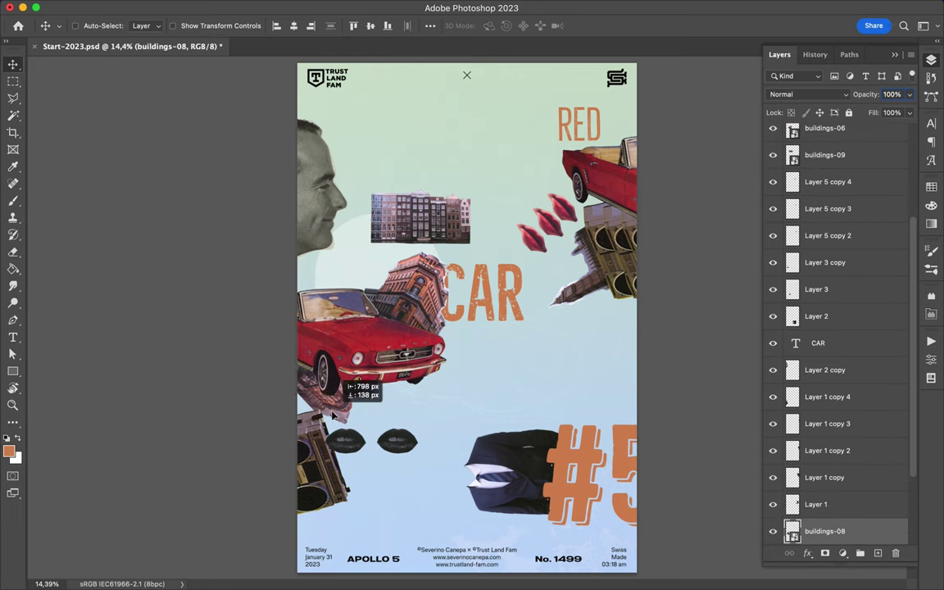
pyautogui.keyDown('super'); pyautogui.click(344, 443); pyautogui.keyUp('super')
pyautogui.moveTo(345, 442); pyautogui.dragTo(348, 472)
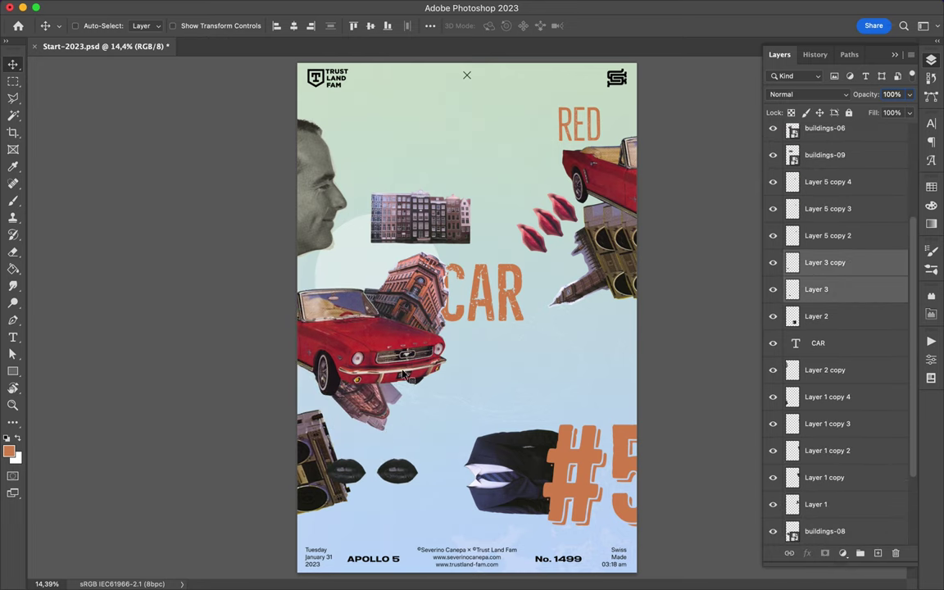
# - Move the man's face and the buildings-09 strip up to the top edge
pyautogui.keyDown('shift'); pyautogui.keyDown('super'); pyautogui.click(474, 307); pyautogui.keyUp('super'); pyautogui.keyUp('shift')
pyautogui.moveTo(337, 190); pyautogui.dragTo(472, 169)
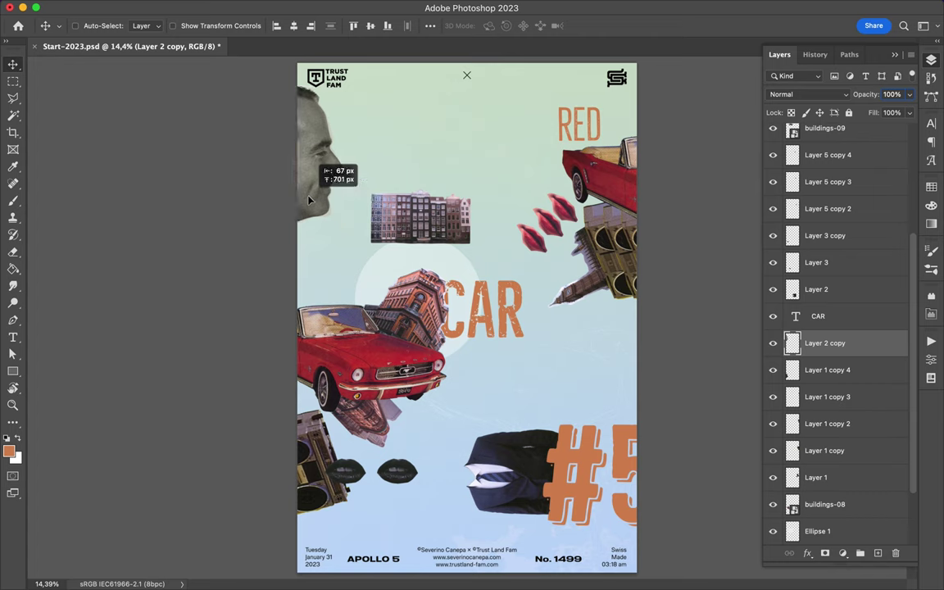
pyautogui.moveTo(472, 169); pyautogui.dragTo(500, 86)
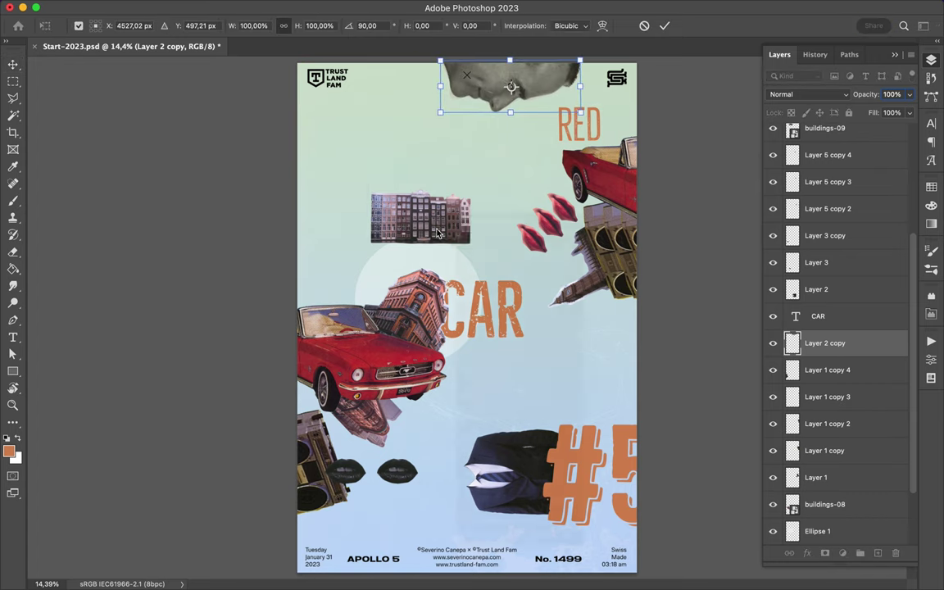
pyautogui.moveTo(434, 233); pyautogui.dragTo(435, 68)
pyautogui.scroll(5, 861, 205)
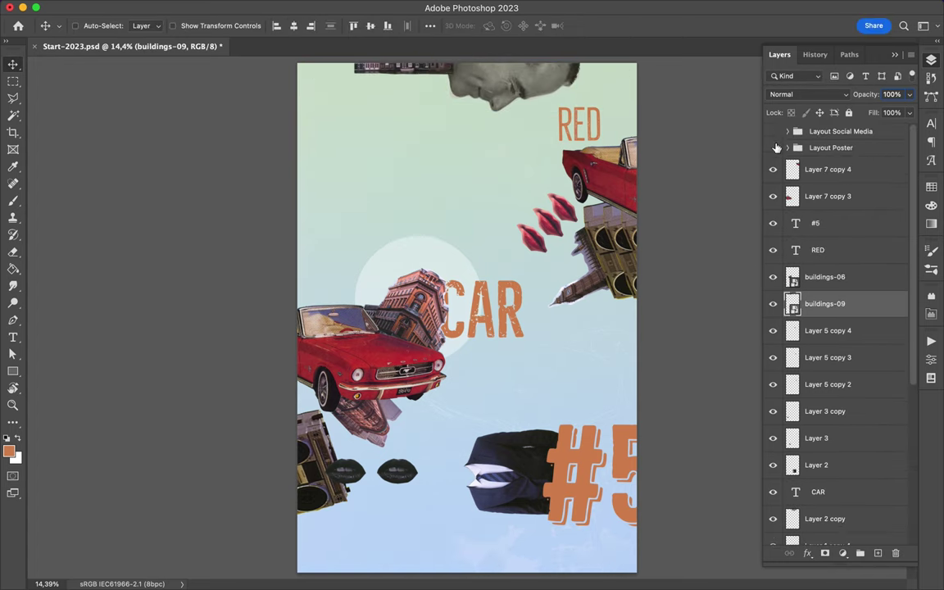
pyautogui.keyDown('super'); pyautogui.click(443, 263); pyautogui.keyUp('super')
# - Duplicate and enlarge the pale circle, placing it behind RED at upper right
pyautogui.moveTo(443, 263); pyautogui.dragTo(414, 137)
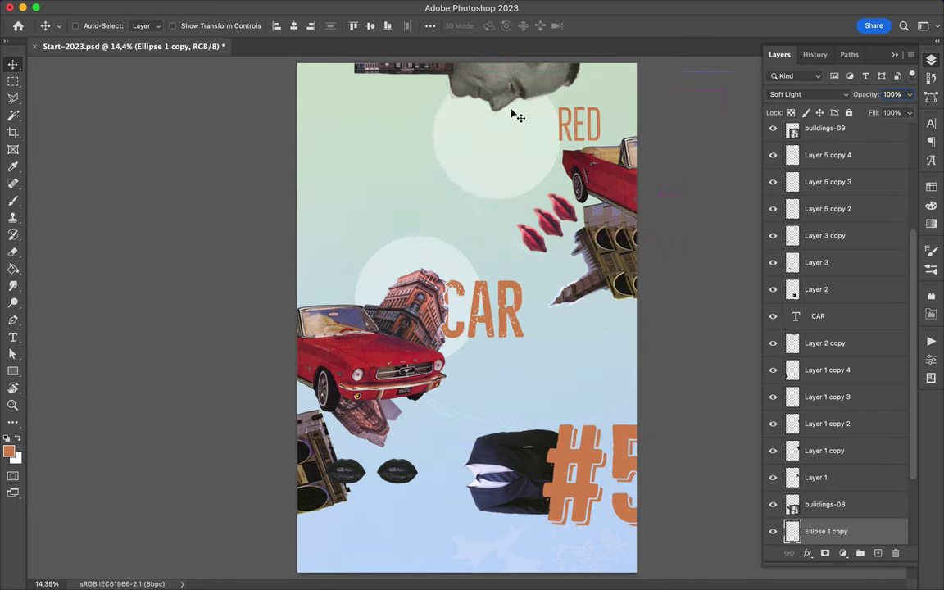
pyautogui.press('super+t')
pyautogui.moveTo(379, 176); pyautogui.dragTo(320, 182)
pyautogui.press('Return')
pyautogui.moveTo(379, 221)
pyautogui.mouseDown()
pyautogui.moveTo(552, 158)
pyautogui.moveTo(531, 122)
pyautogui.moveTo(607, 152)
pyautogui.mouseUp()
# - Add a half-size circle copy at lower right and rotate the large circle
pyautogui.press('super+j')
pyautogui.press('super+t')
pyautogui.moveTo(540, 482); pyautogui.dragTo(595, 484)
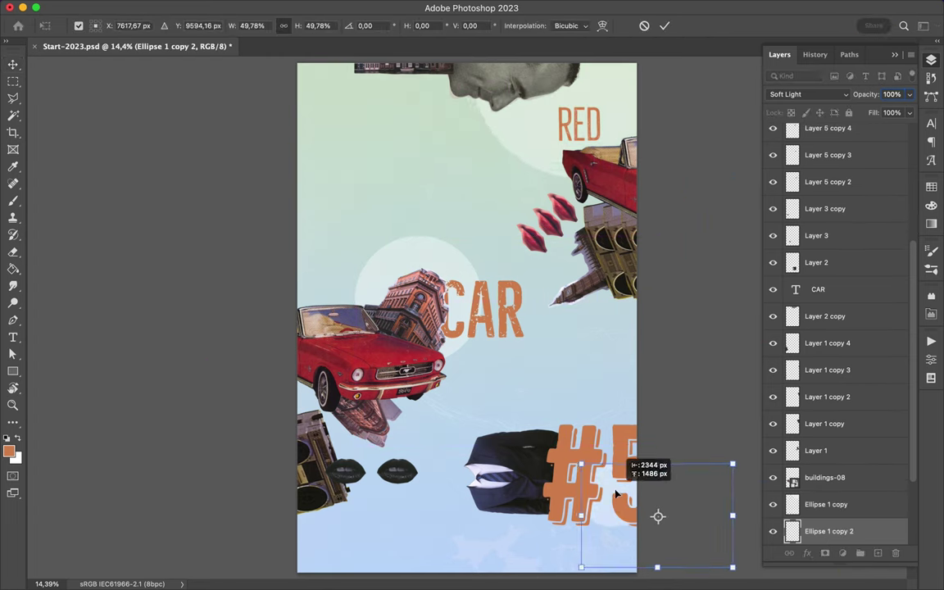
pyautogui.press('Return')
pyautogui.keyDown('super'); pyautogui.click(532, 129); pyautogui.keyUp('super')
pyautogui.press('super+t')
pyautogui.moveTo(528, 169); pyautogui.dragTo(528, 296)
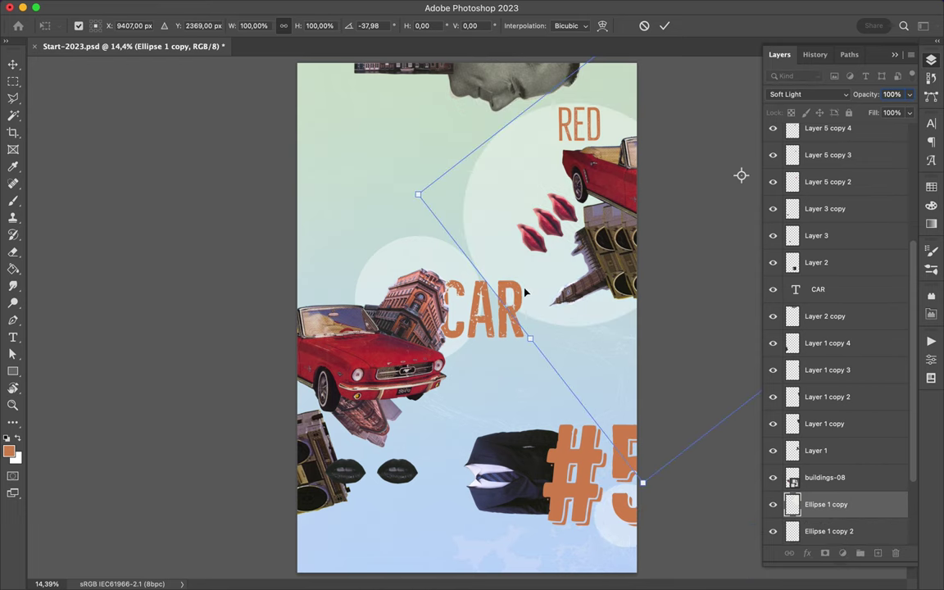
pyautogui.press('Return')
# - Draw an orange ellipse near the top with Soft Light blending
pyautogui.rightClick(12, 371)
pyautogui.click(49, 383)
pyautogui.moveTo(538, 105); pyautogui.dragTo(650, 217)
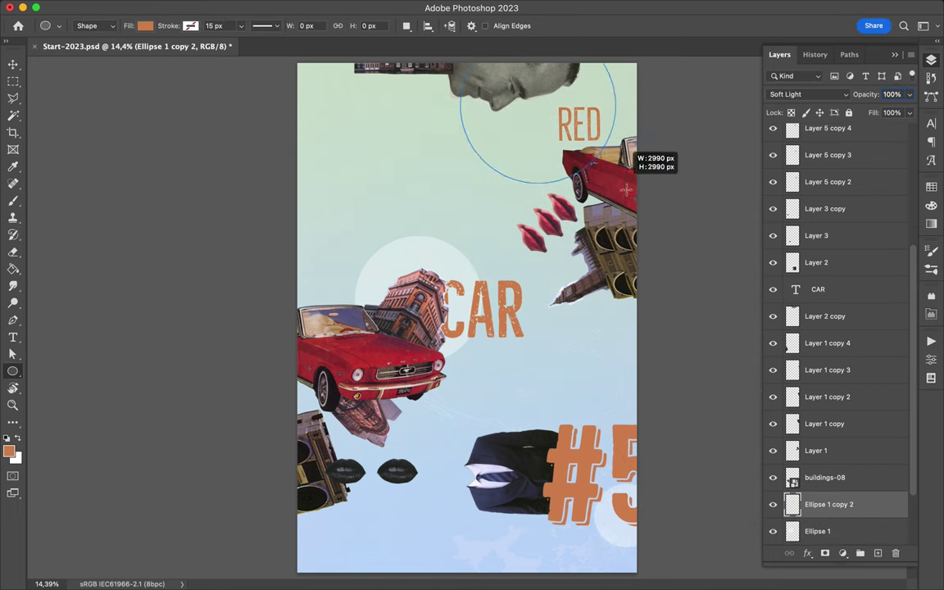
pyautogui.press('a')
pyautogui.click(808, 94)
pyautogui.click(808, 270)
pyautogui.press('v')
pyautogui.keyDown('super'); pyautogui.click(438, 254); pyautogui.keyUp('super')
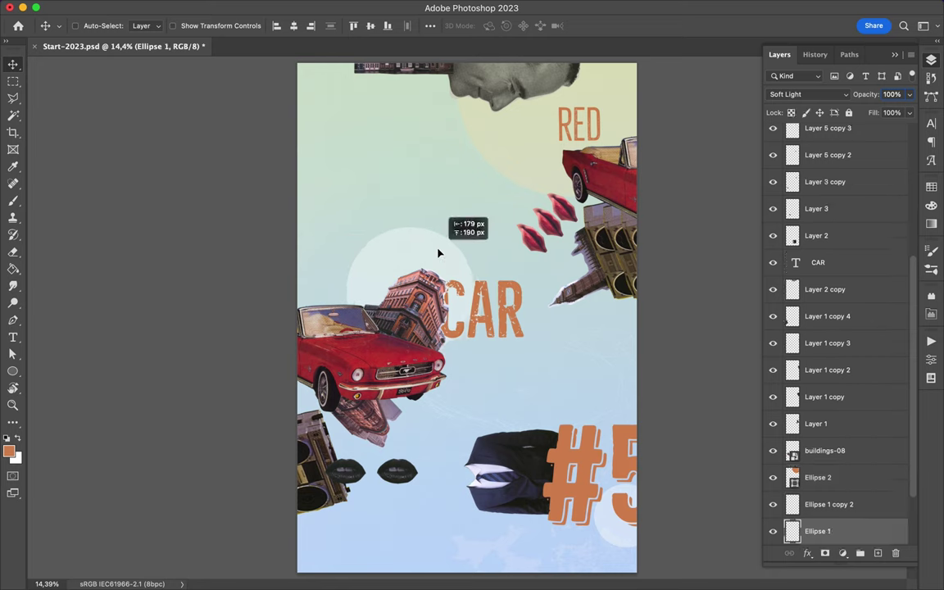
# - Add shrunken copies of the red car lined up in a diagonal chain
pyautogui.moveTo(590, 176); pyautogui.dragTo(463, 230)
pyautogui.press('super+t')
pyautogui.moveTo(574, 275)
pyautogui.mouseDown()
pyautogui.moveTo(405, 194)
pyautogui.moveTo(484, 228)
pyautogui.moveTo(520, 185)
pyautogui.moveTo(519, 208)
pyautogui.mouseUp()
pyautogui.press('Return')
pyautogui.keyDown('shift'); pyautogui.keyDown('super'); pyautogui.click(461, 237); pyautogui.keyUp('super'); pyautogui.keyUp('shift')
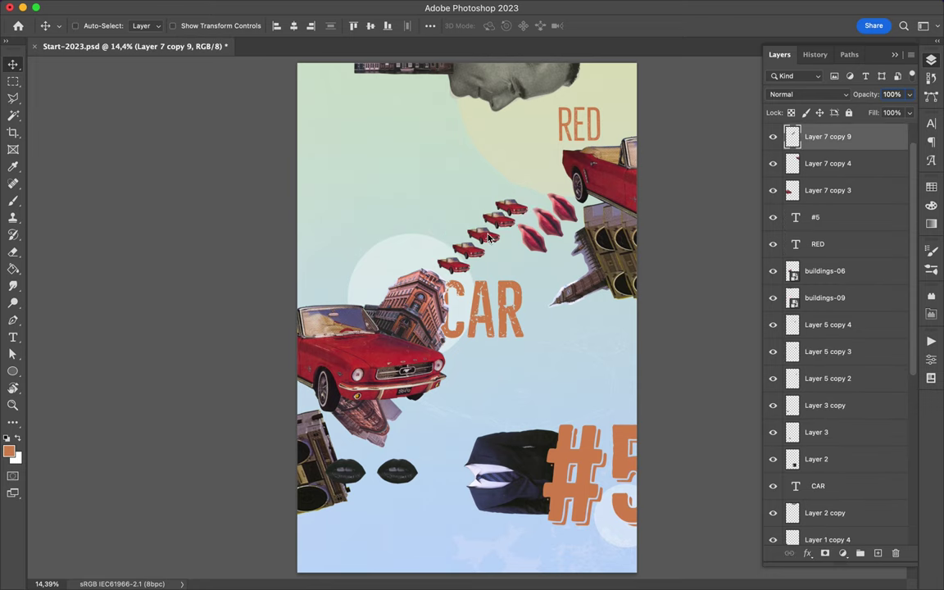
pyautogui.keyDown('super'); pyautogui.click(562, 212); pyautogui.keyUp('super')
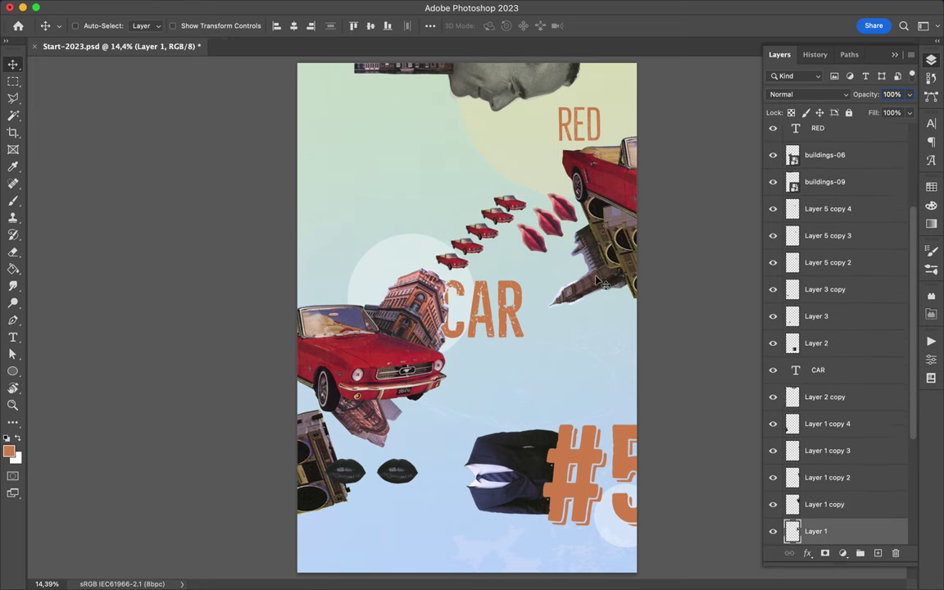
# - Lift the tower and boombox cutout, nudge the small-car chain left, and move RED left
pyautogui.moveTo(607, 211); pyautogui.dragTo(591, 164)
pyautogui.moveTo(492, 221); pyautogui.dragTo(487, 221)
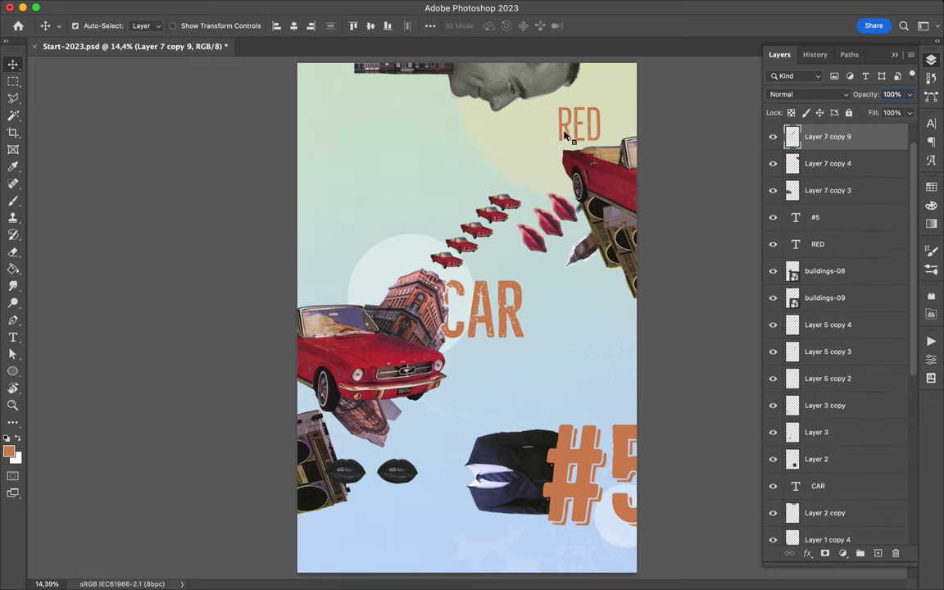
pyautogui.moveTo(569, 130); pyautogui.dragTo(547, 130)
pyautogui.press('b')
pyautogui.click(878, 554)
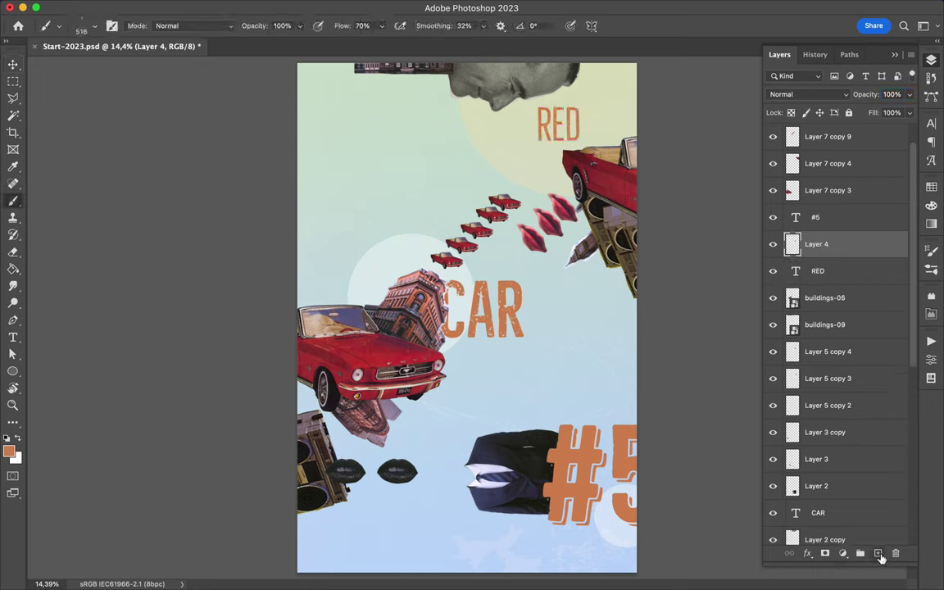
# - Paint orange strokes behind the cutouts at the left edge, beside the suit, right edge and top
pyautogui.moveTo(299, 299); pyautogui.dragTo(314, 305)
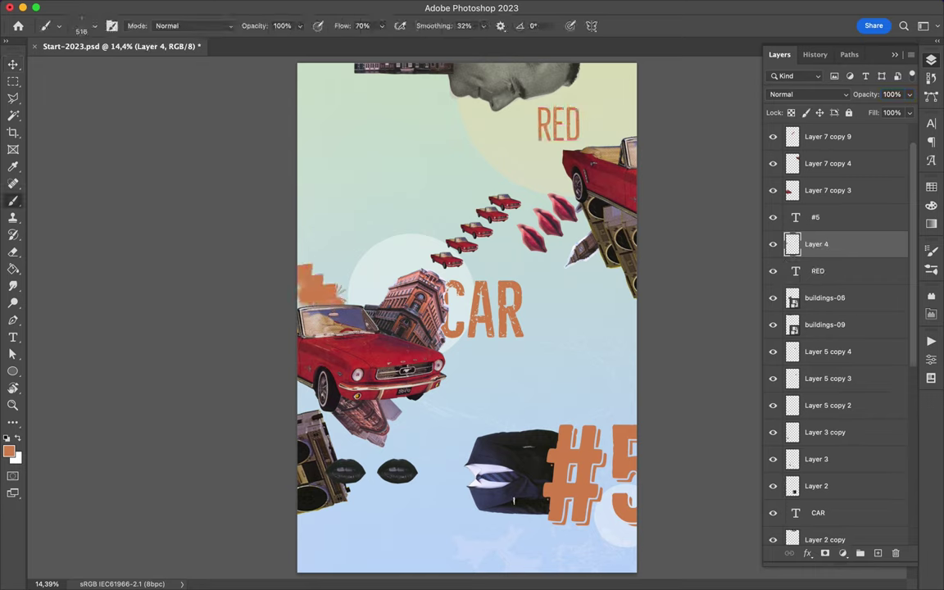
pyautogui.moveTo(408, 475); pyautogui.dragTo(469, 475)
pyautogui.moveTo(817, 244); pyautogui.dragTo(817, 498)
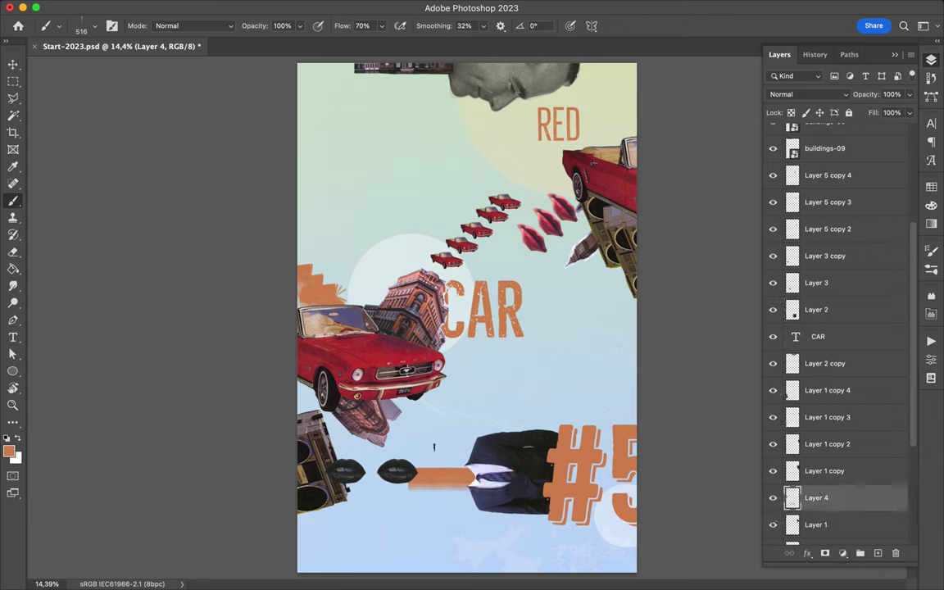
pyautogui.moveTo(603, 270); pyautogui.dragTo(598, 320)
pyautogui.moveTo(584, 71); pyautogui.dragTo(645, 59)
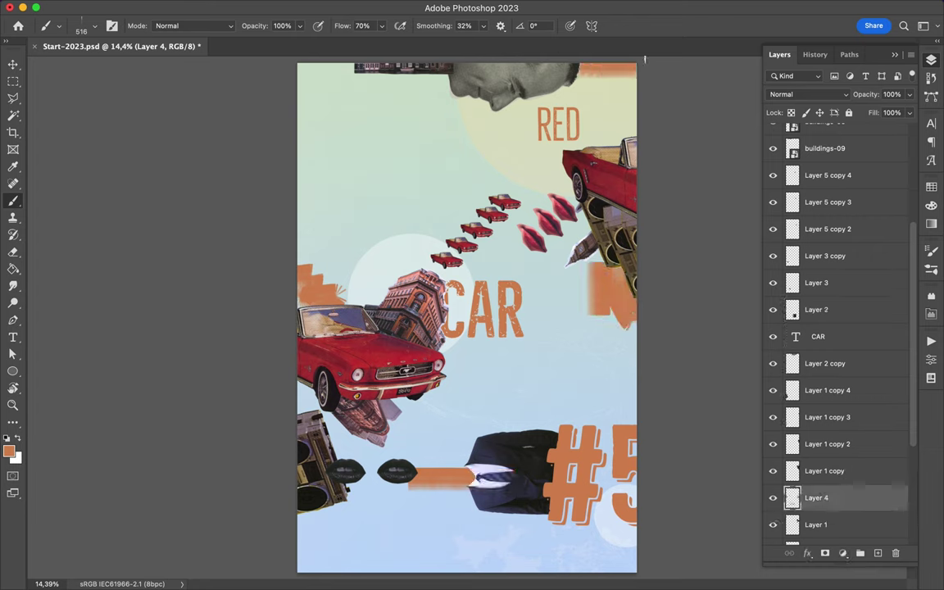
pyautogui.hotkey('ctrl', 'alt', 'shift', 'n')
pyautogui.click(86, 26)
# - Scribble thin doodles across the poster with a 2 px Hard Round brush
pyautogui.click(49, 145)
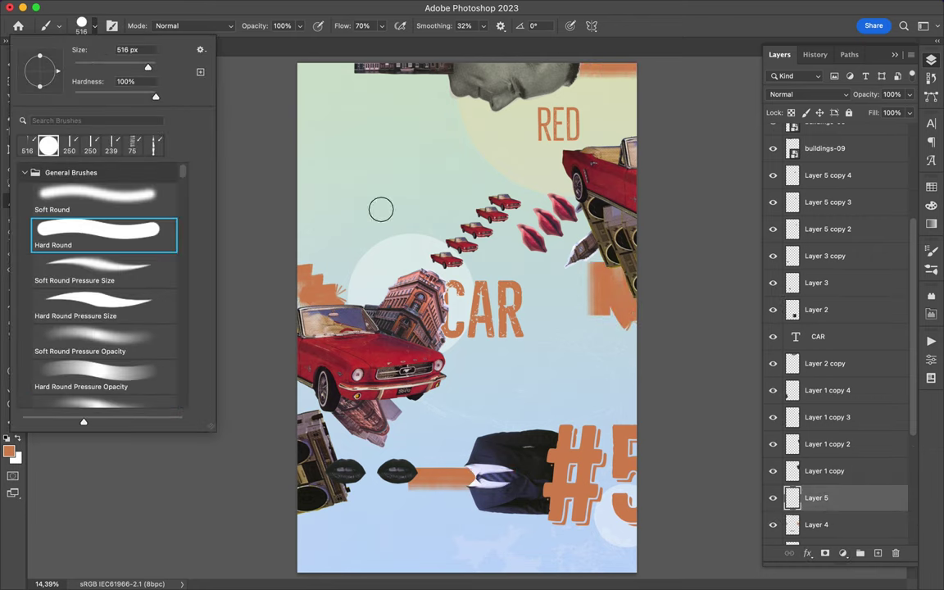
pyautogui.moveTo(101, 67); pyautogui.dragTo(73, 67)
pyautogui.press('Return')
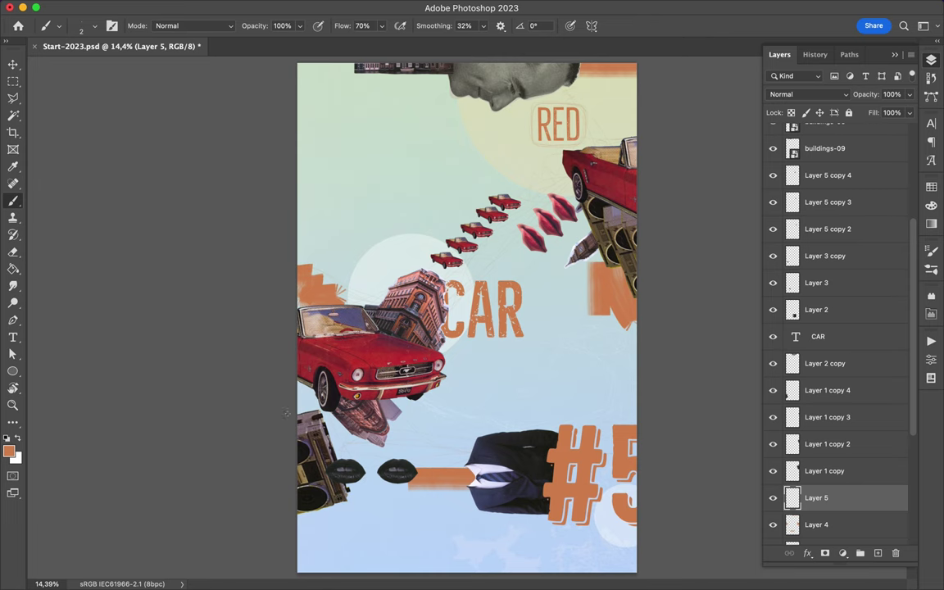
pyautogui.scroll(5, 661, 452)
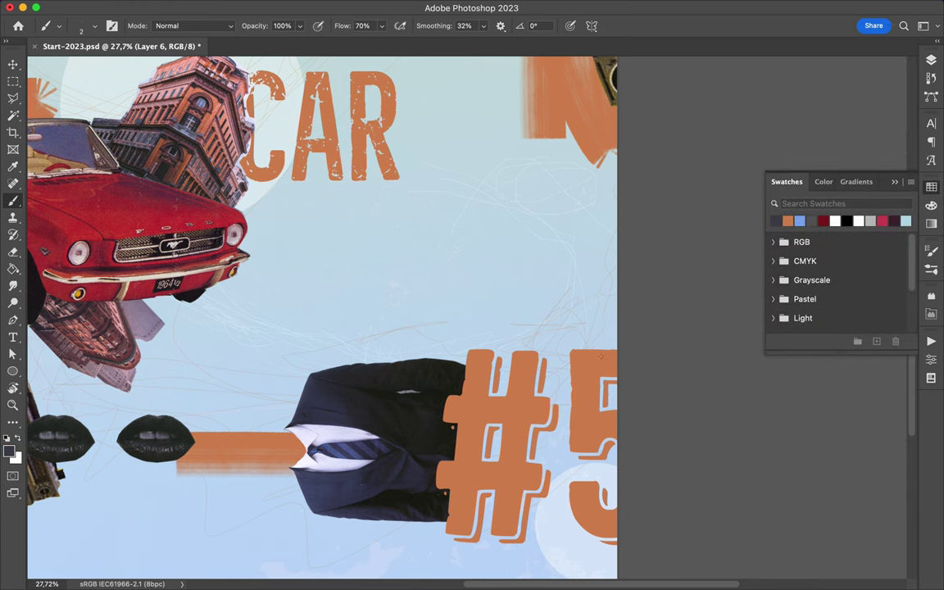
pyautogui.scroll(-3, 464, 492)
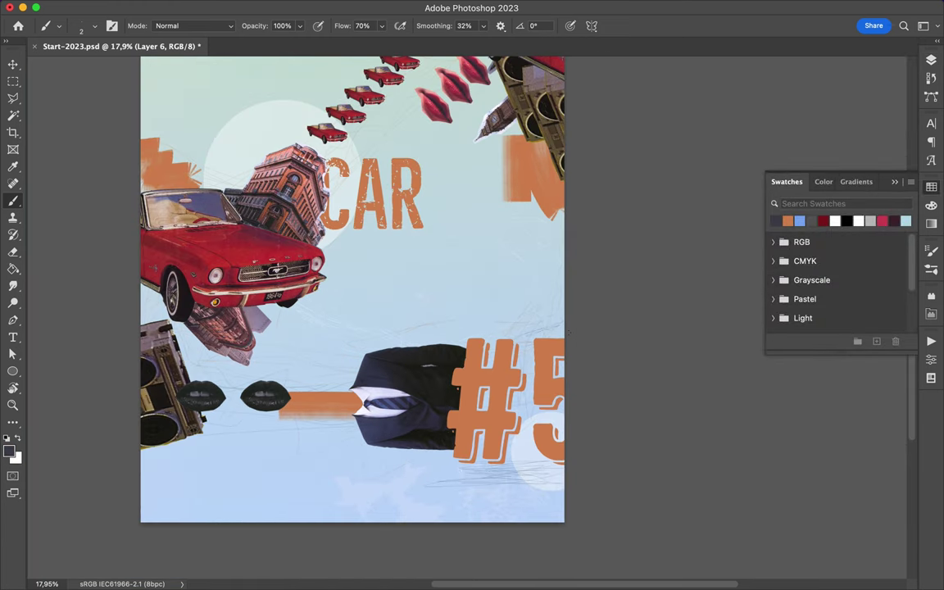
pyautogui.moveTo(567, 322); pyautogui.dragTo(558, 418)
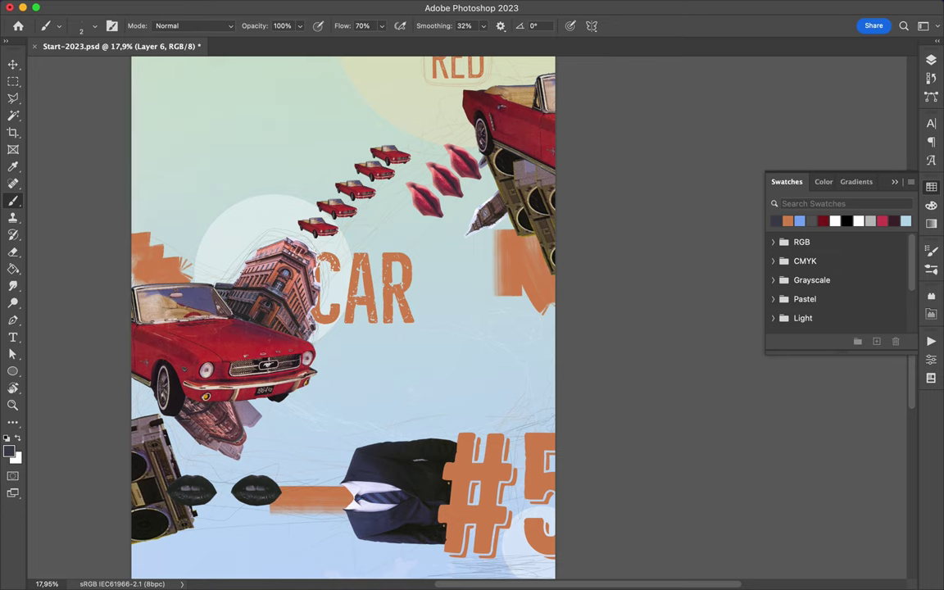
pyautogui.moveTo(207, 281); pyautogui.dragTo(190, 320)
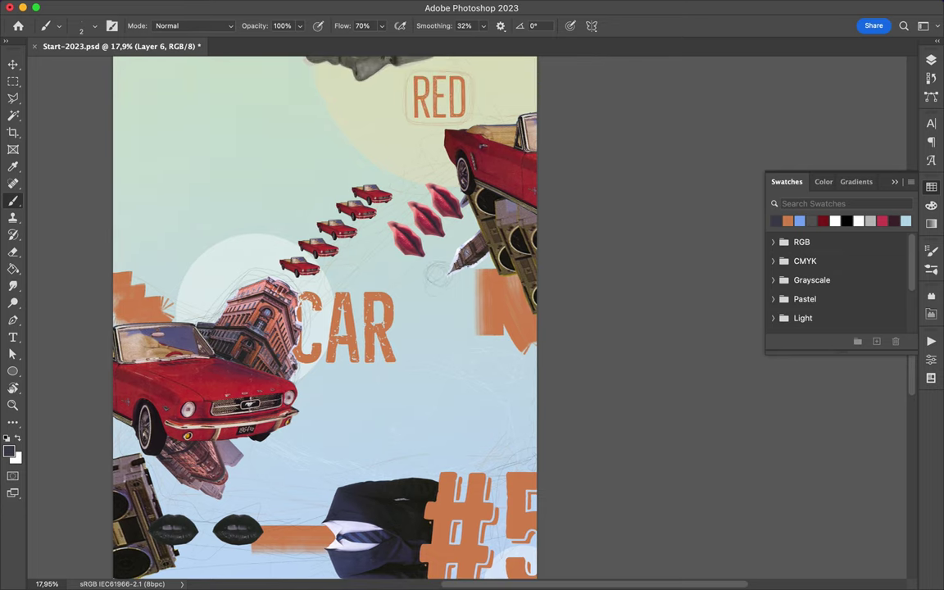
pyautogui.scroll(3, 324, 327)
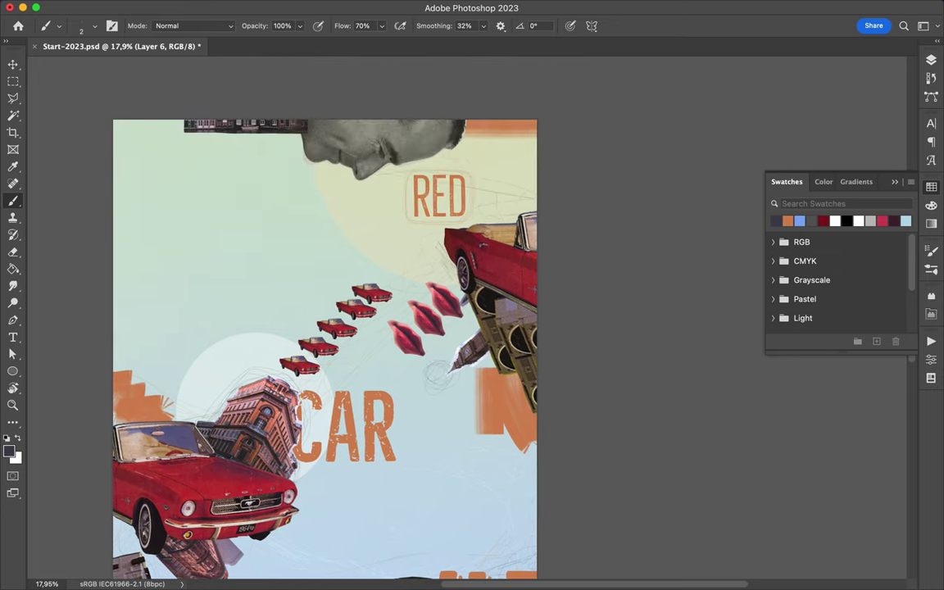
# - Switch to a 32 px fully opaque brush for dark lines under CAR and beside the suit
pyautogui.click(81, 25)
pyautogui.scroll(-3, 106, 230)
pyautogui.doubleClick(106, 213)
pyautogui.scroll(-3, 417, 218)
pyautogui.scroll(-2, 325, 328)
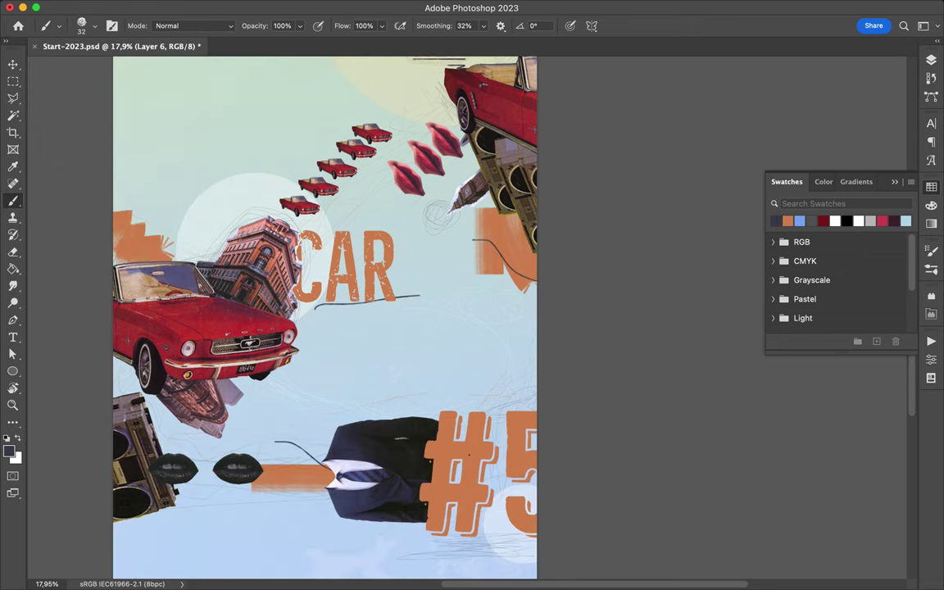
pyautogui.scroll(-1, 346, 275)
pyautogui.scroll(-1, 346, 275)
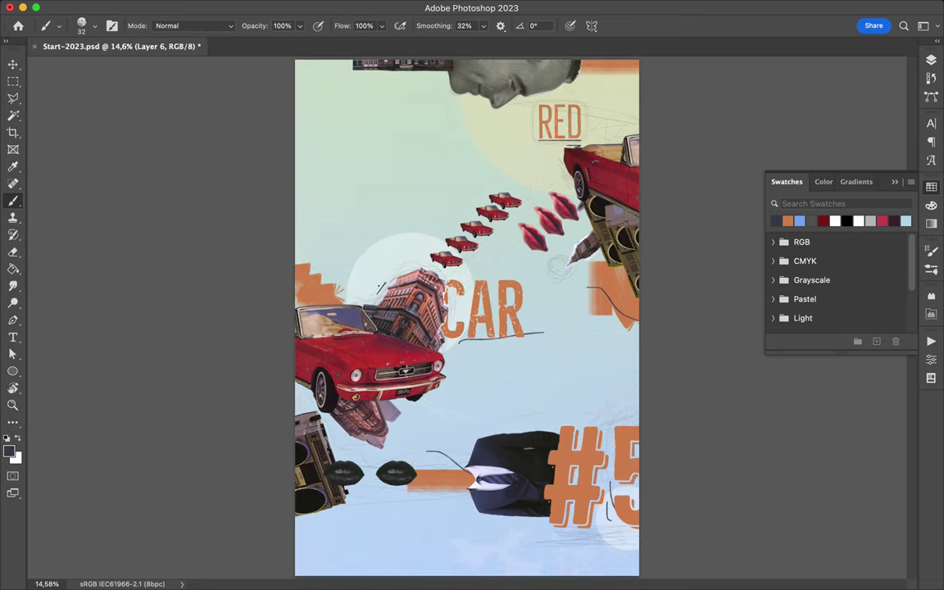
# - Draw a thin stroke out to the right edge and select the Greasy brush preset
pyautogui.moveTo(550, 423); pyautogui.dragTo(640, 410)
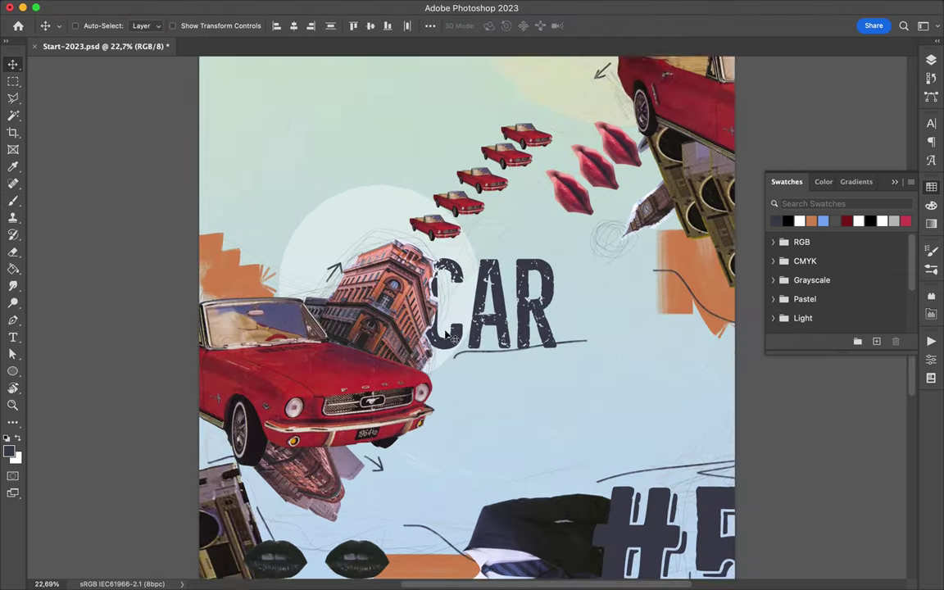
pyautogui.press('Down')
pyautogui.press('Down')
pyautogui.press('Down')
pyautogui.press('Return')
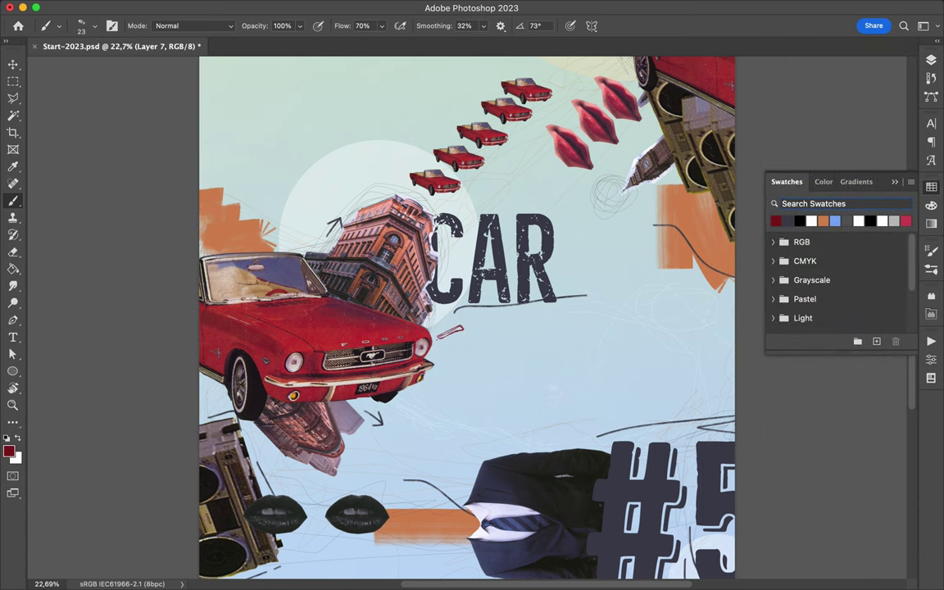
# - Review the dark-red accent squiggles on Layer 7, then save the poster as Start-2023.psd
pyautogui.scroll(3, 442, 348)
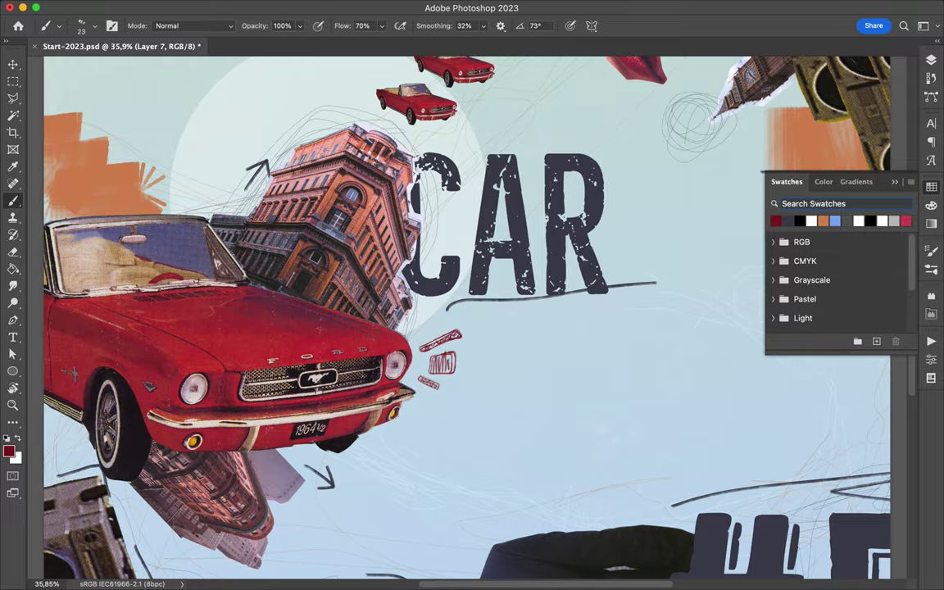
pyautogui.scroll(-3, 457, 335)
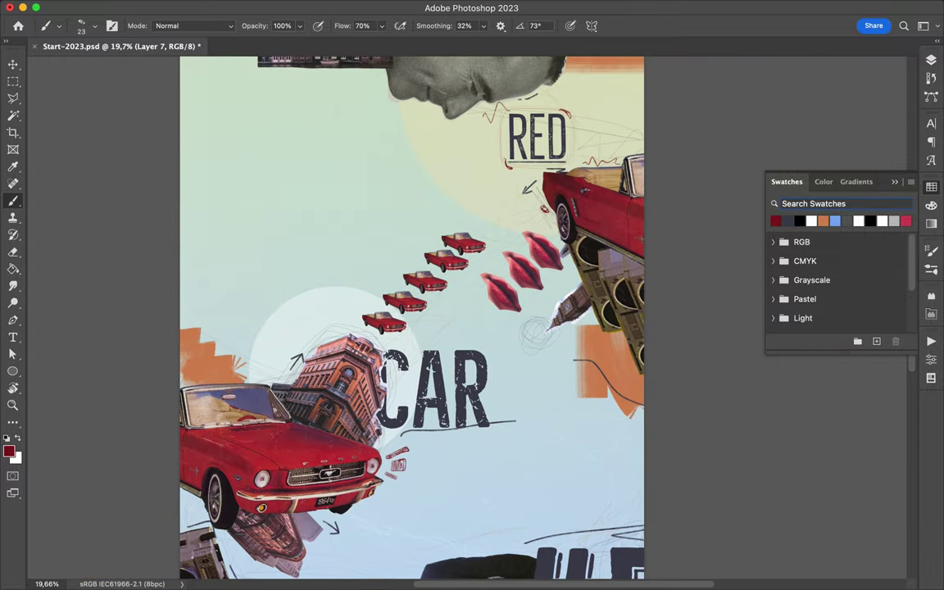
pyautogui.scroll(-2, 580, 146)
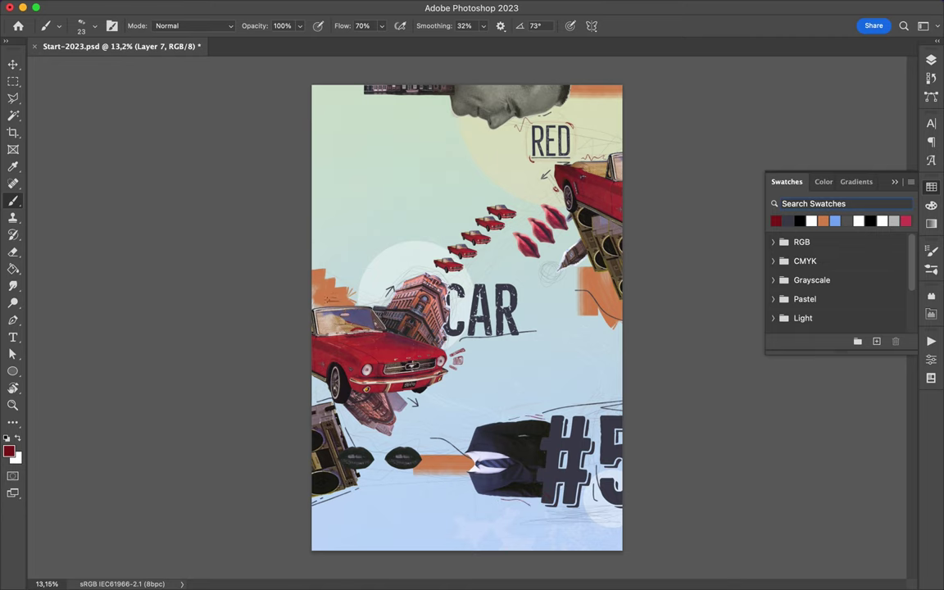
pyautogui.scroll(3, 336, 452)
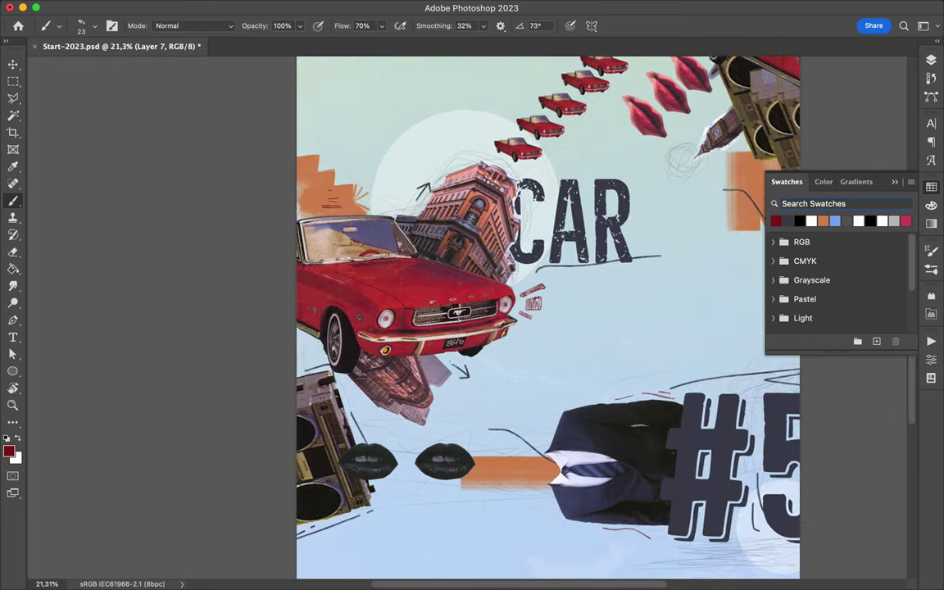
pyautogui.scroll(5, 492, 320)
pyautogui.hscroll(3, 492, 319)
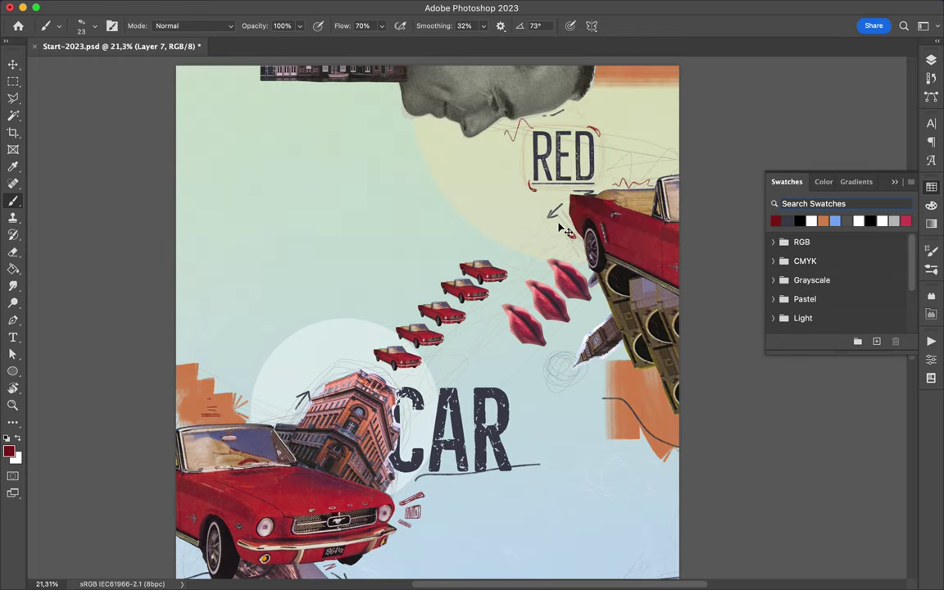
pyautogui.scroll(-2, 566, 230)
pyautogui.scroll(-5, 565, 231)
pyautogui.scroll(-3, 565, 230)
pyautogui.press('super+s')
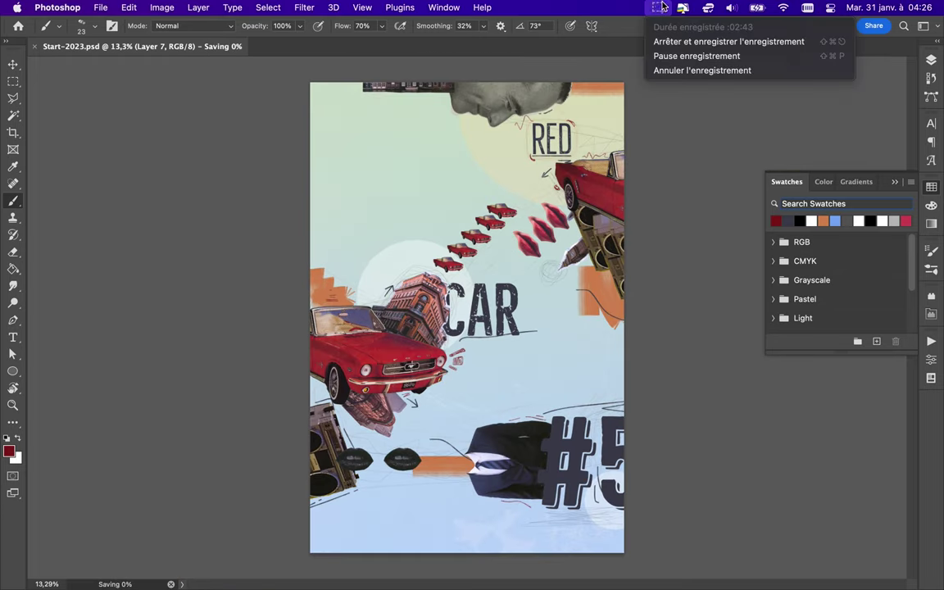